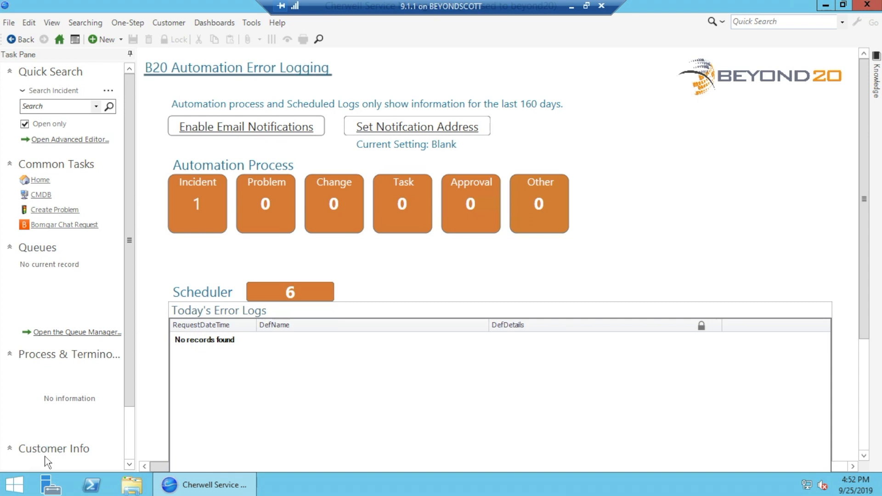
# Open Incident 102273 from the dashboard and view its automation processes, including the failed Create Child Incident run
pyautogui.click(200, 203)
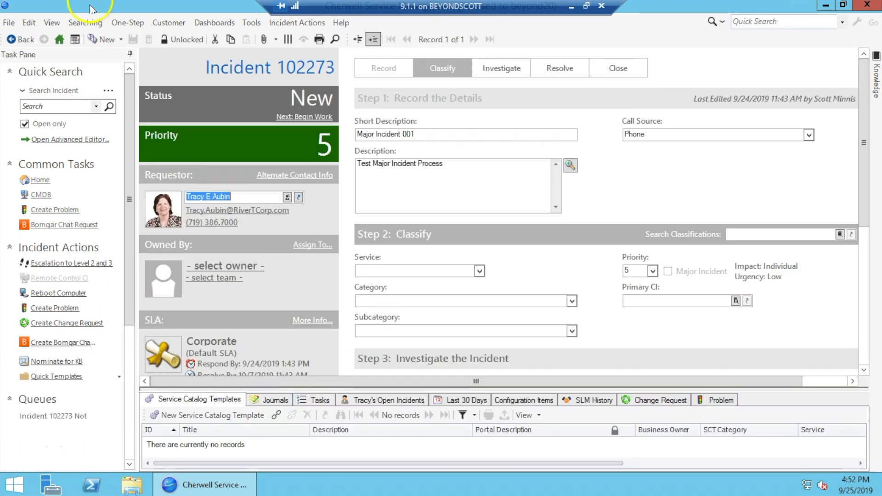
pyautogui.click(258, 24)
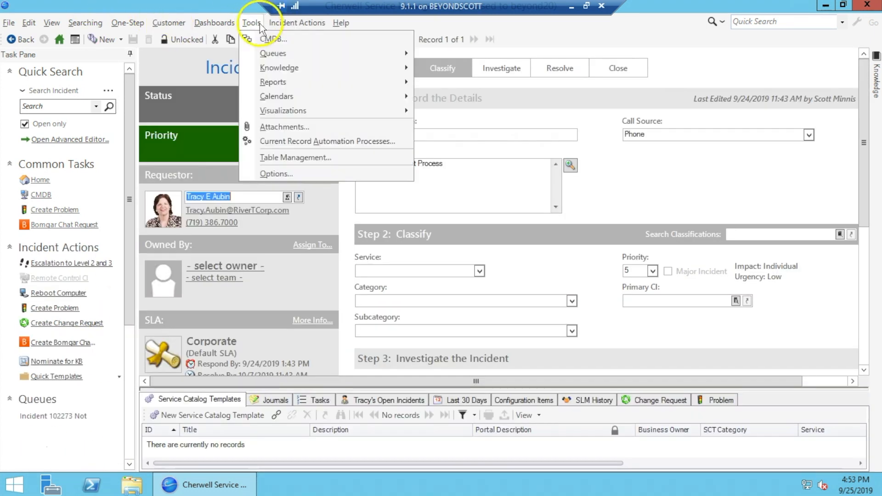
pyautogui.click(277, 140)
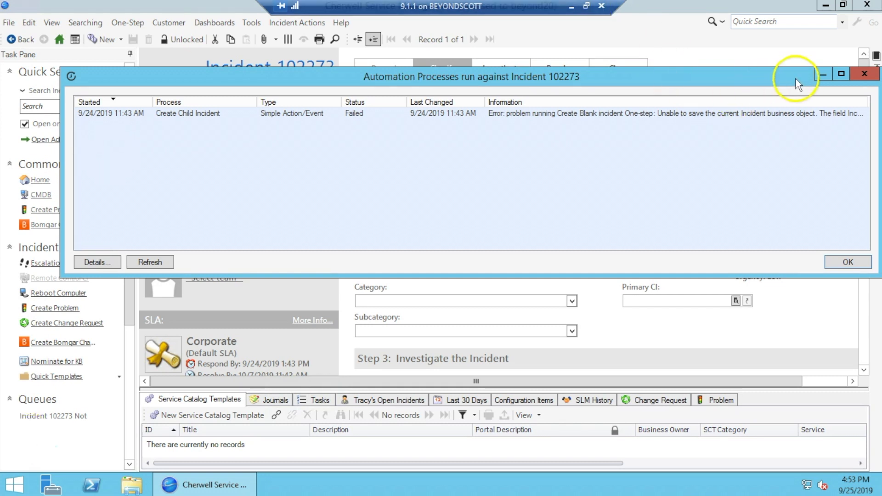
# Close the Automation Processes window and return to the B20 Logging Dashboard
pyautogui.click(867, 76)
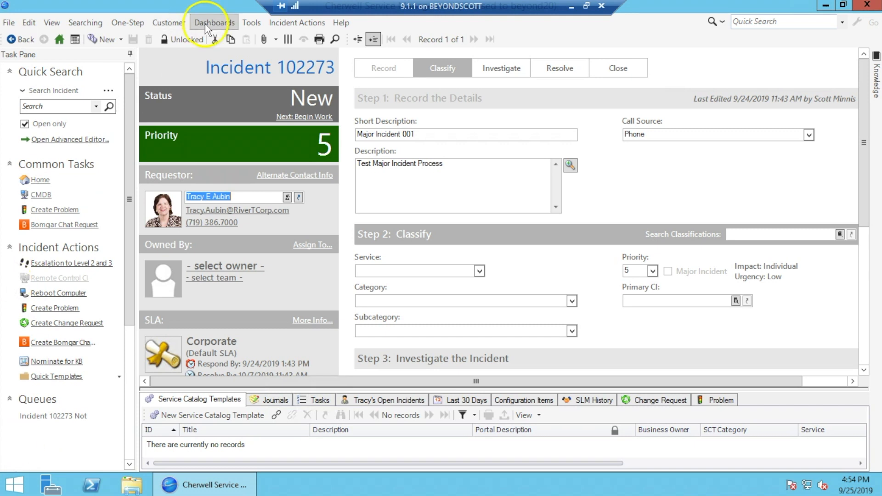
pyautogui.click(205, 24)
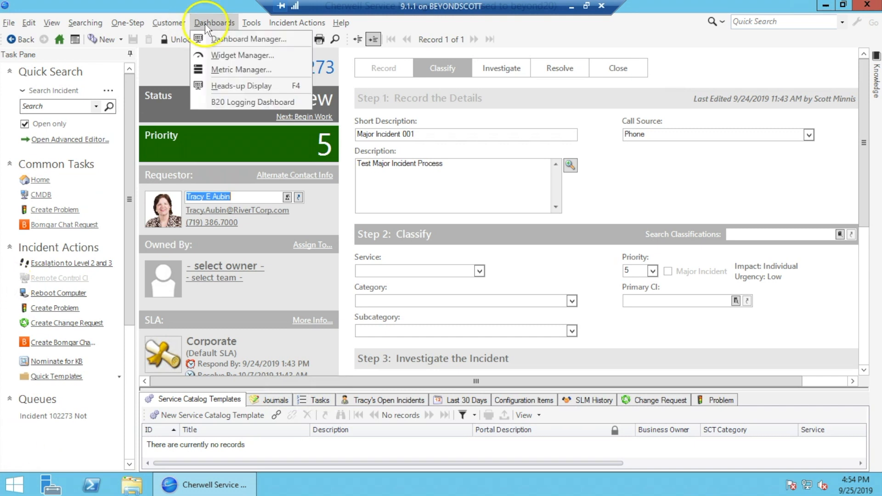
pyautogui.click(230, 103)
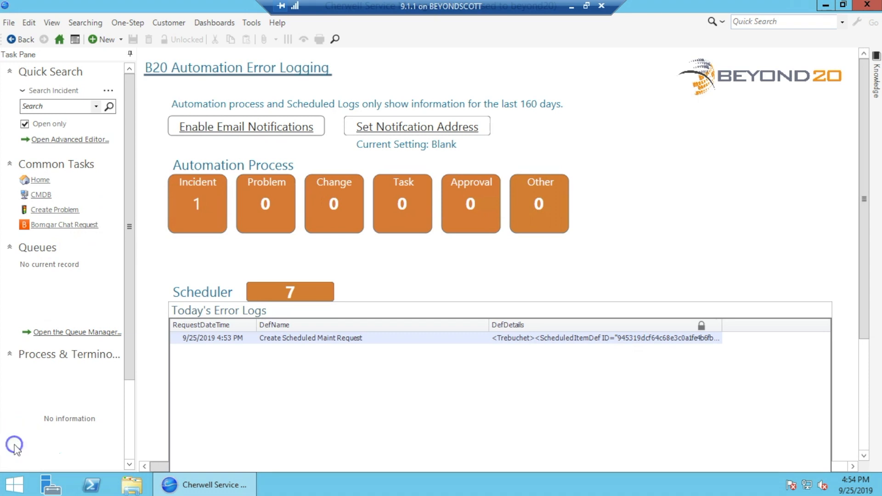
pyautogui.click(199, 202)
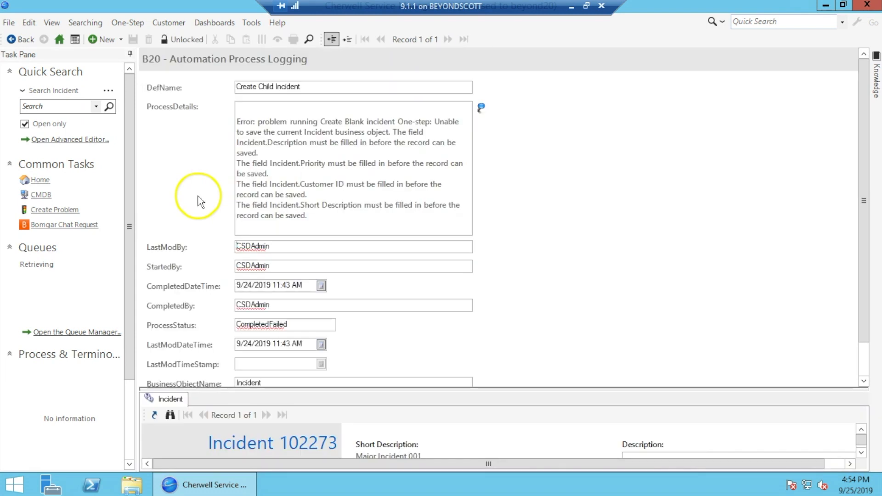
pyautogui.moveTo(327, 89); pyautogui.dragTo(228, 85)
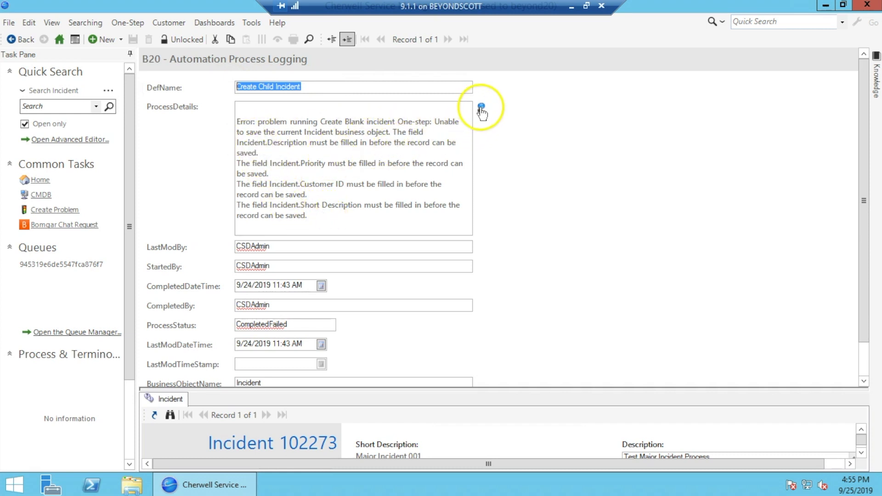
pyautogui.scroll(-1, 433, 249)
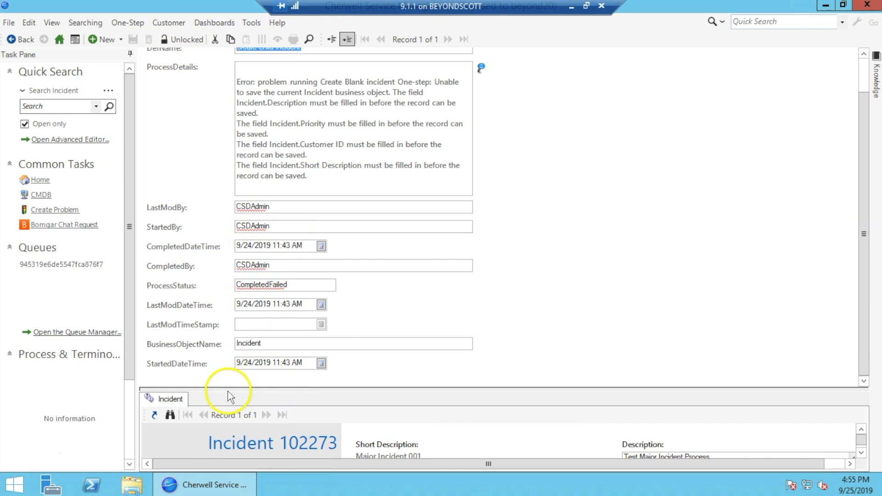
pyautogui.moveTo(228, 388)
pyautogui.mouseDown()
pyautogui.moveTo(230, 245)
pyautogui.moveTo(253, 219)
pyautogui.moveTo(252, 192)
pyautogui.mouseUp()
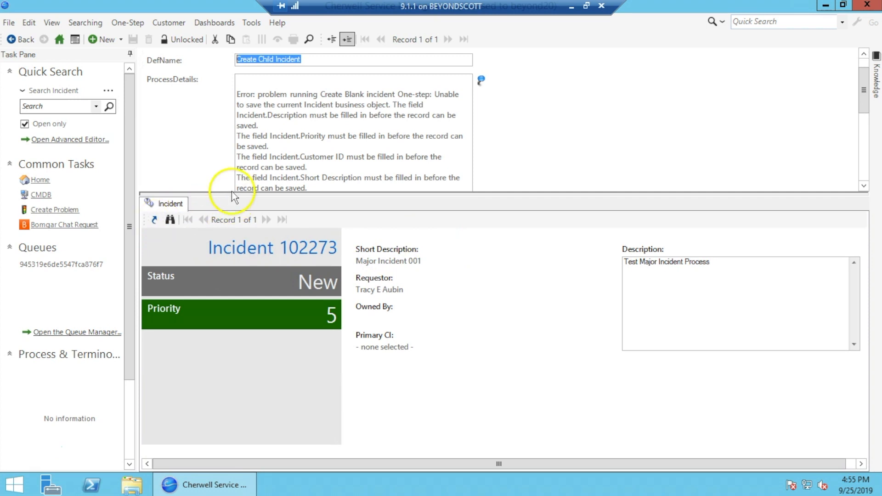
pyautogui.moveTo(234, 198); pyautogui.dragTo(232, 328)
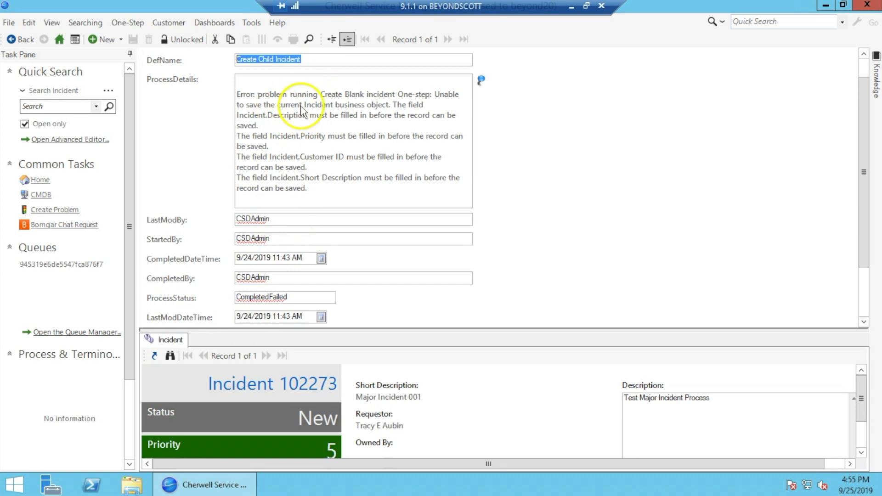
pyautogui.click(60, 39)
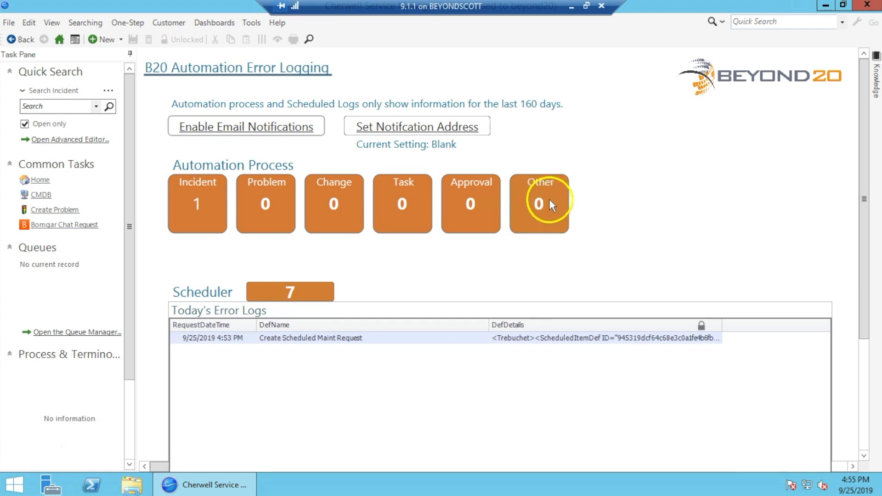
# Reopen the failed Create Child Incident process log from the Incident tile and review its details
pyautogui.click(197, 208)
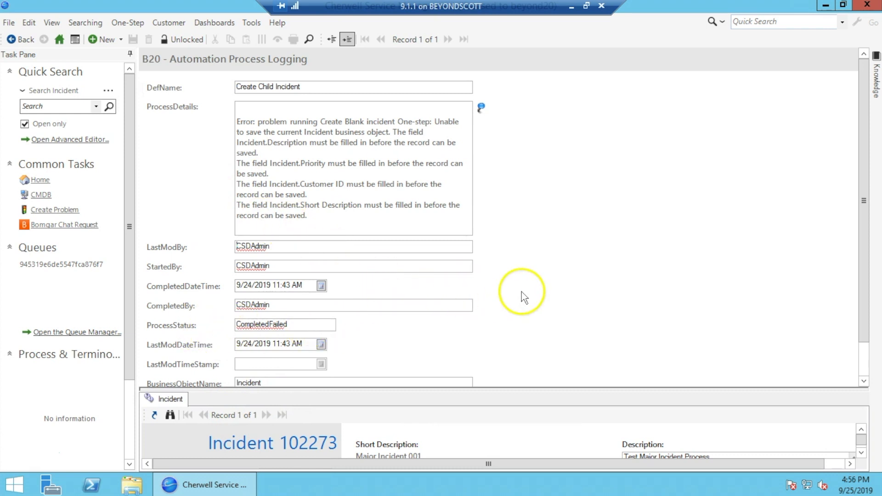
pyautogui.scroll(-1, 528, 295)
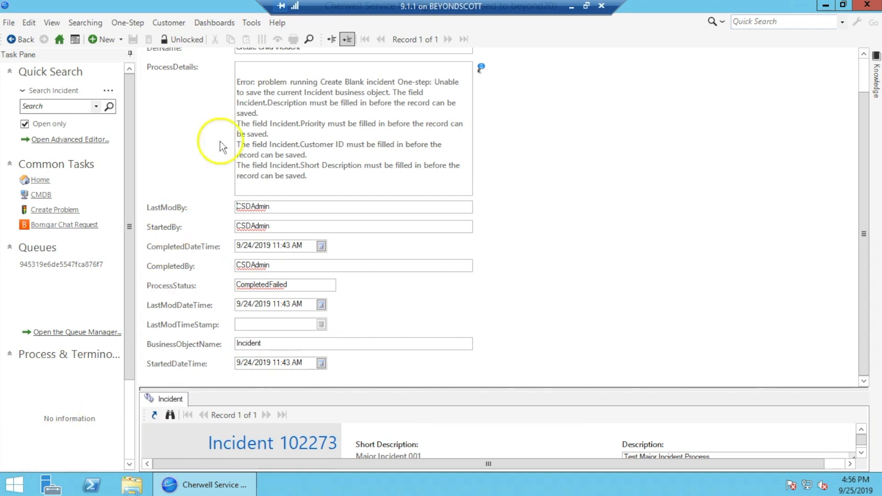
pyautogui.click(252, 23)
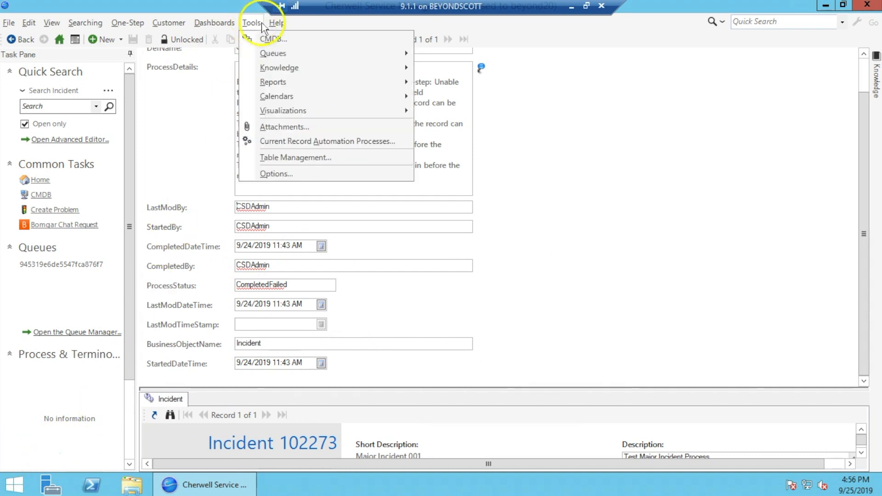
pyautogui.moveTo(277, 23)
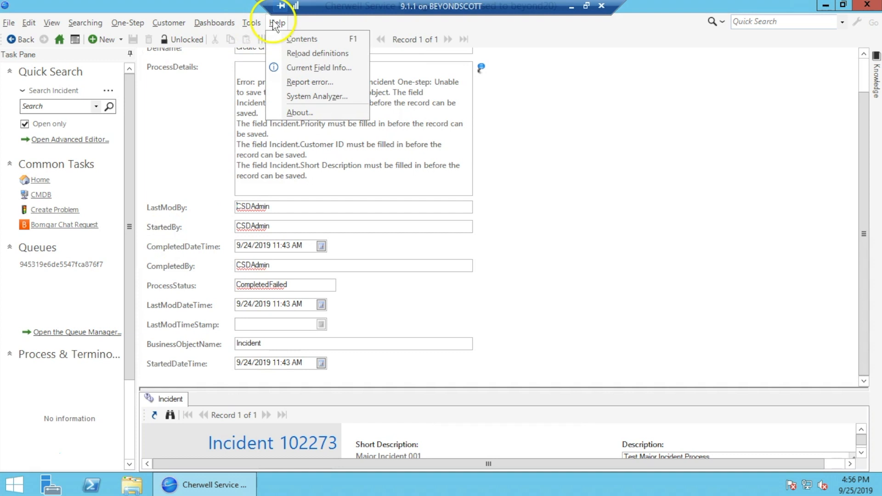
# Inspect the log record's current object values in System Analyzer, then return to the Home dashboard
pyautogui.click(316, 96)
pyautogui.click(142, 44)
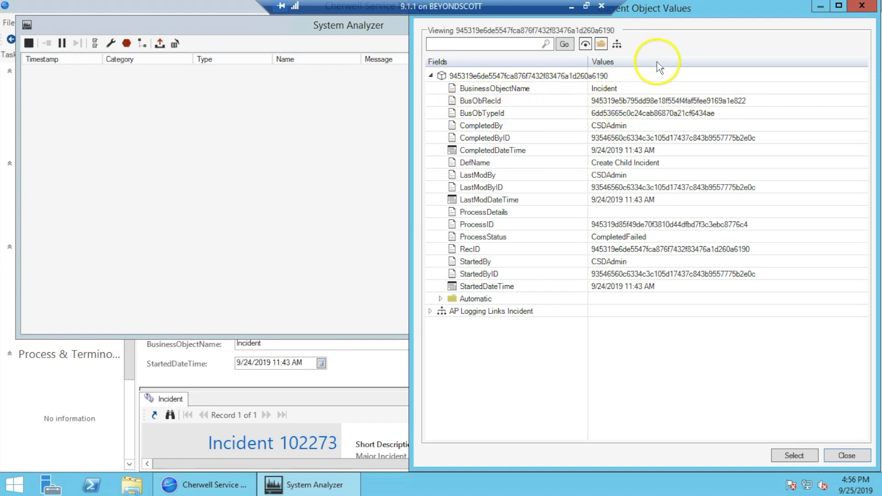
pyautogui.click(862, 9)
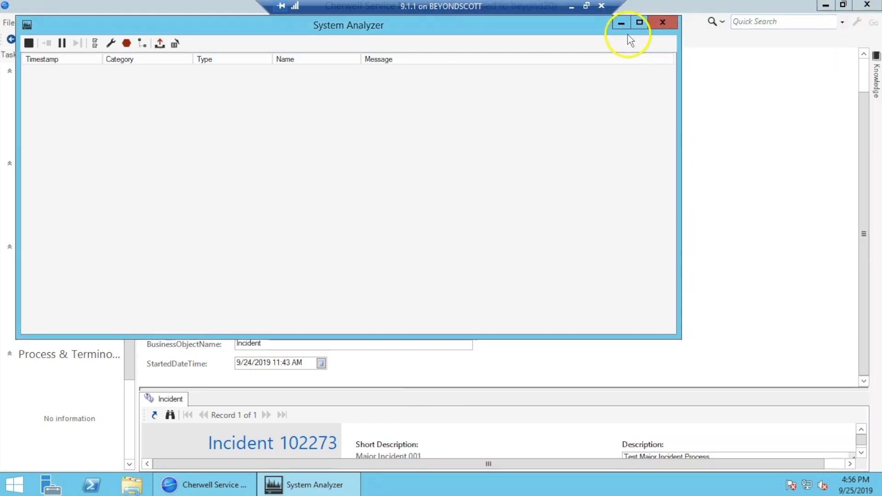
pyautogui.click(665, 22)
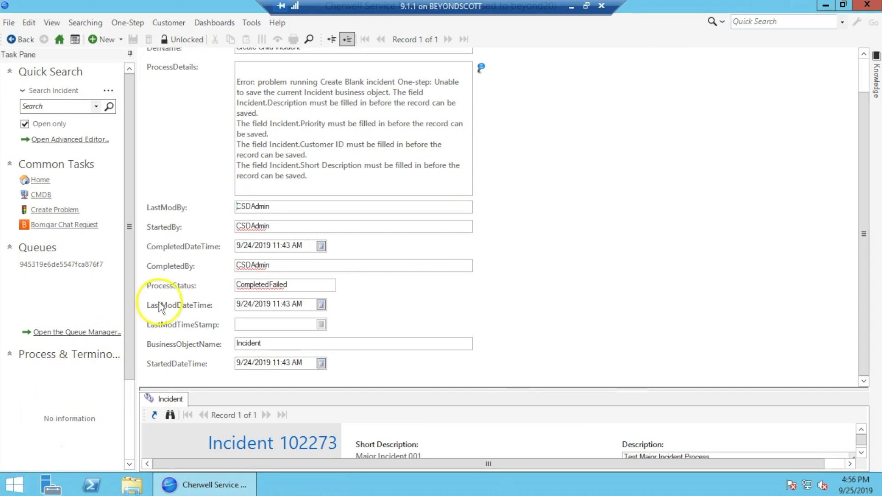
pyautogui.click(59, 39)
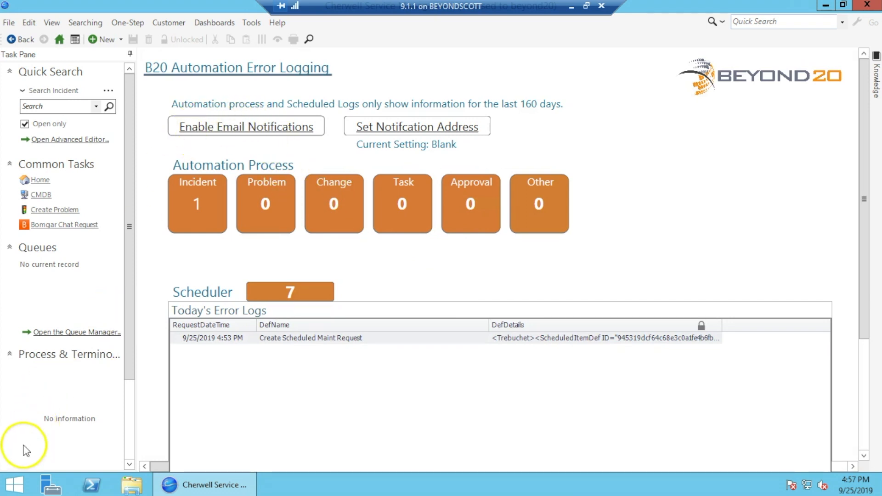
# Enable email notifications by answering Yes
pyautogui.click(229, 132)
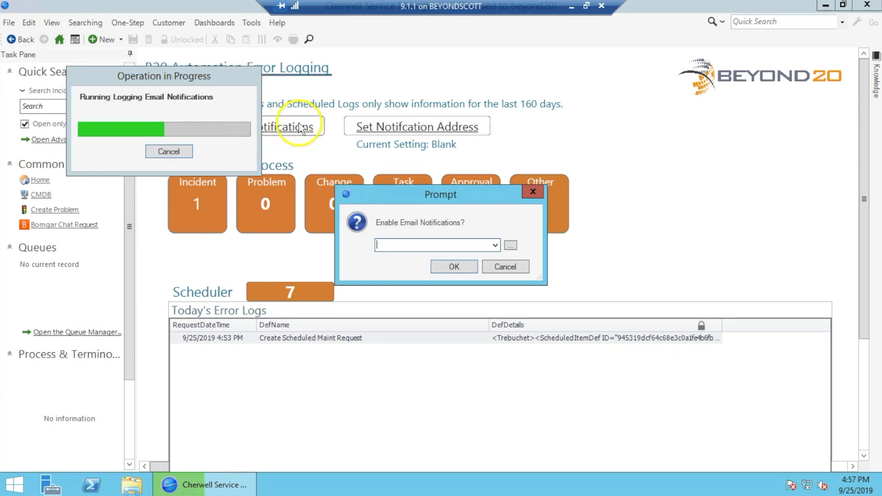
pyautogui.click(494, 245)
pyautogui.click(416, 266)
pyautogui.click(453, 266)
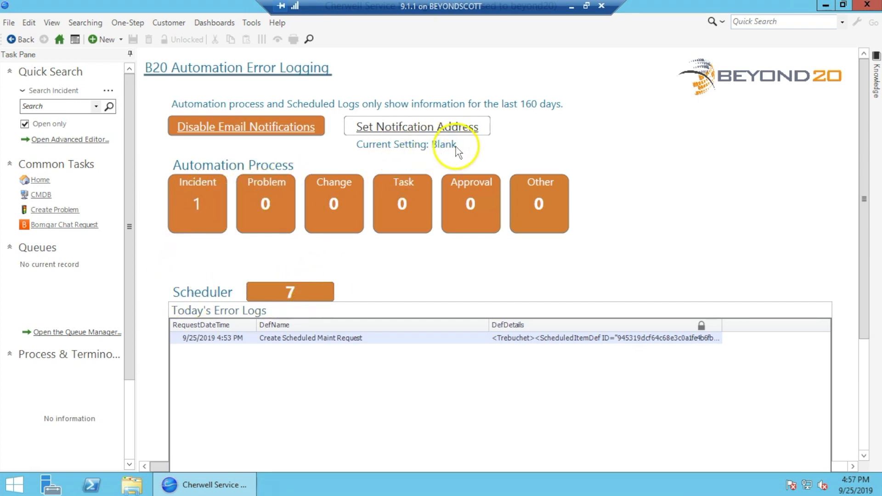
# Set the notification address to the company alert e-mail address
pyautogui.click(423, 138)
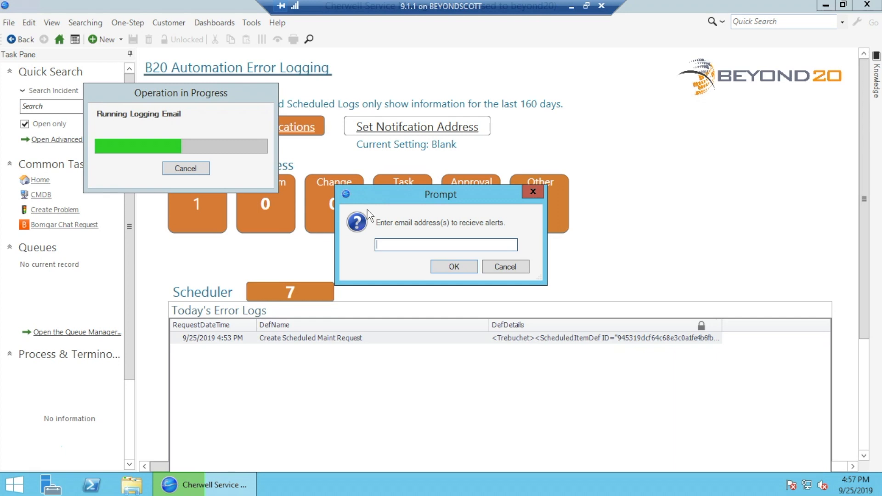
pyautogui.press('Return')
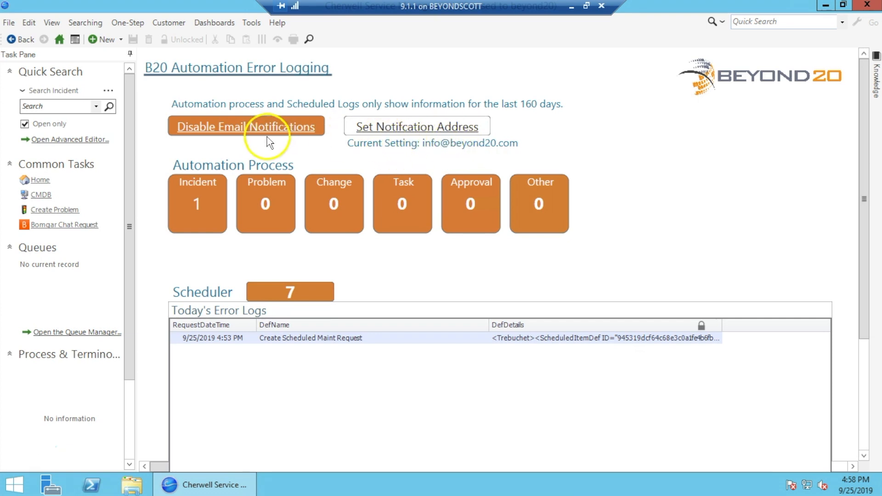
# Disable email notifications by answering No in the prompt
pyautogui.click(256, 128)
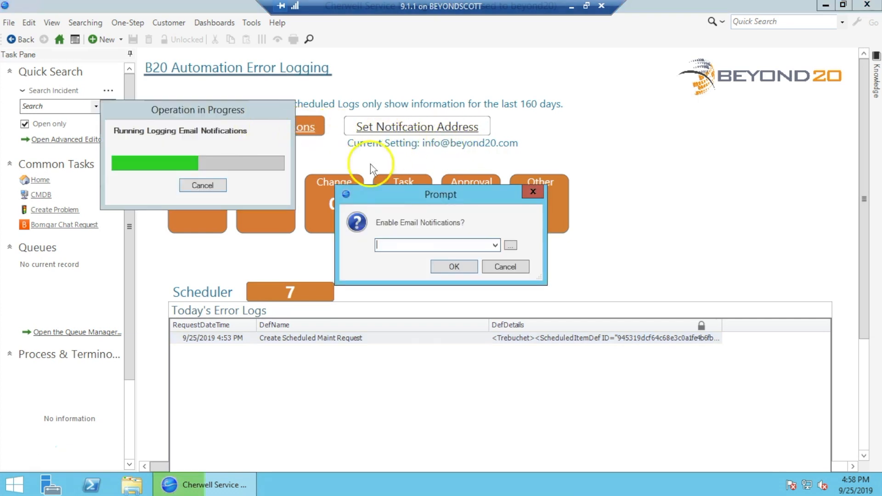
pyautogui.click(494, 245)
pyautogui.click(462, 256)
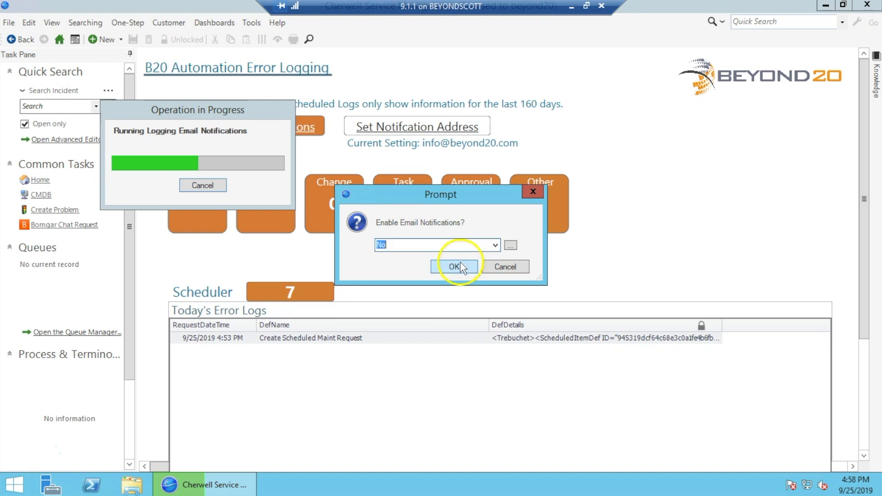
pyautogui.click(453, 264)
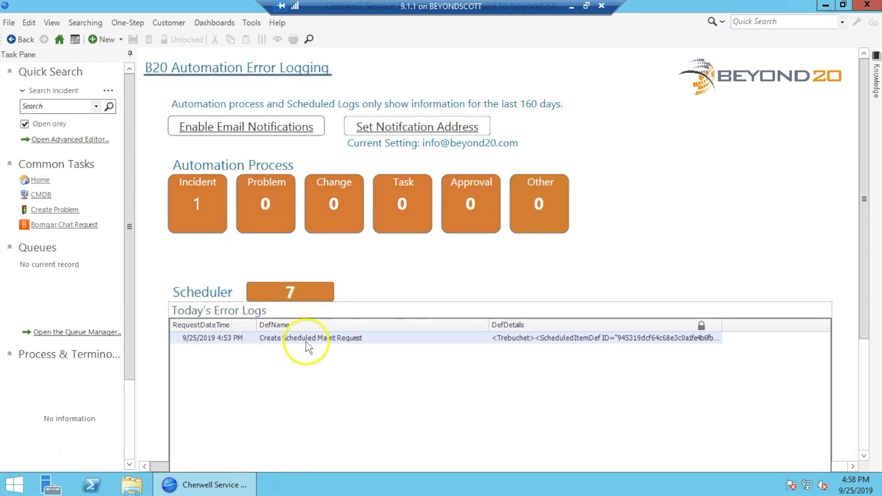
# Open the Create Scheduled Maint Request entry from Today's Error Logs and select its name
pyautogui.moveTo(860, 295); pyautogui.dragTo(851, 334)
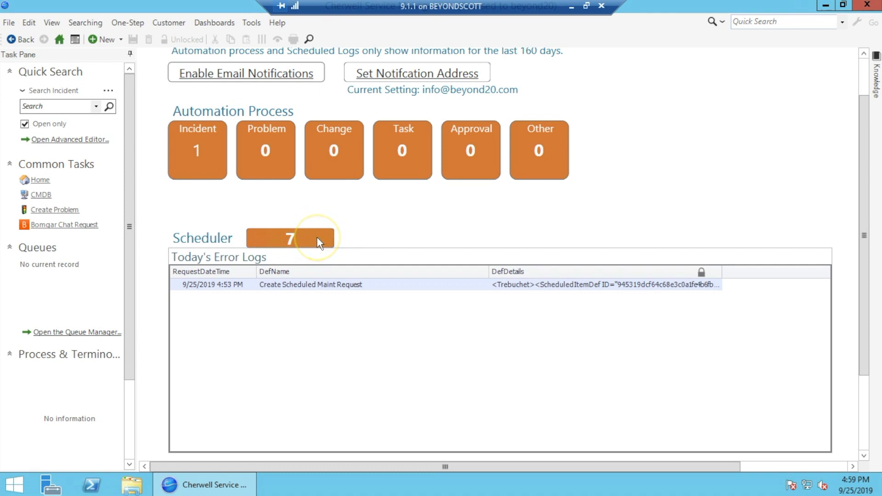
pyautogui.doubleClick(310, 285)
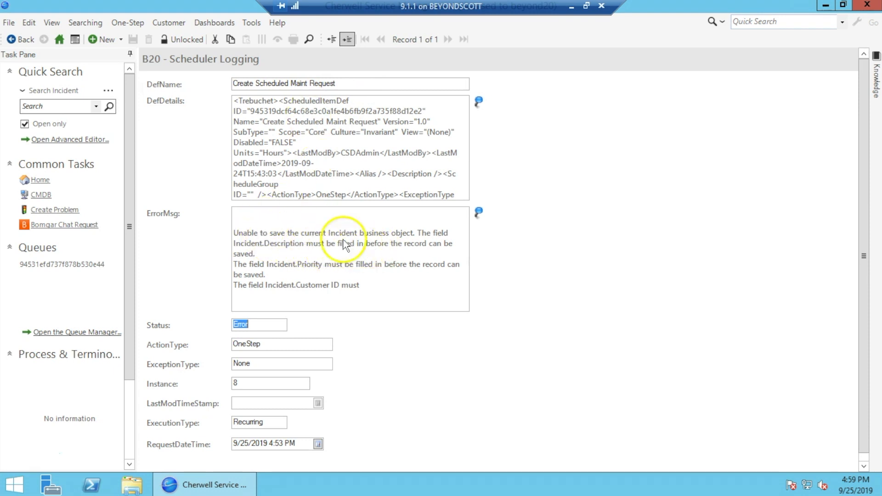
pyautogui.moveTo(364, 83); pyautogui.dragTo(203, 92)
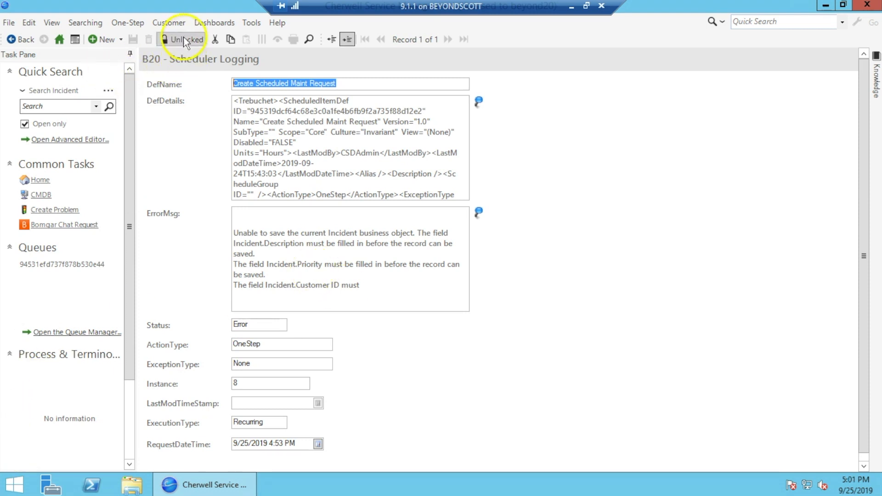
# Return to the B20 Logging Dashboard from the Dashboards menu
pyautogui.click(214, 23)
pyautogui.click(225, 102)
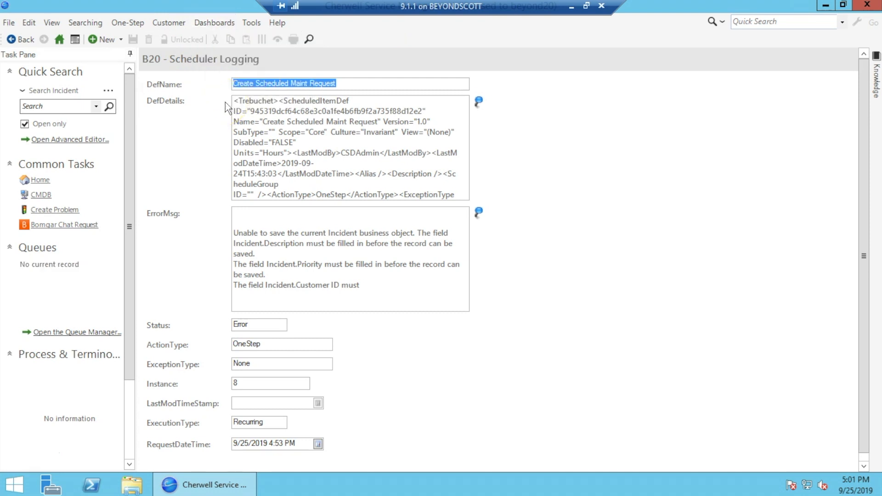